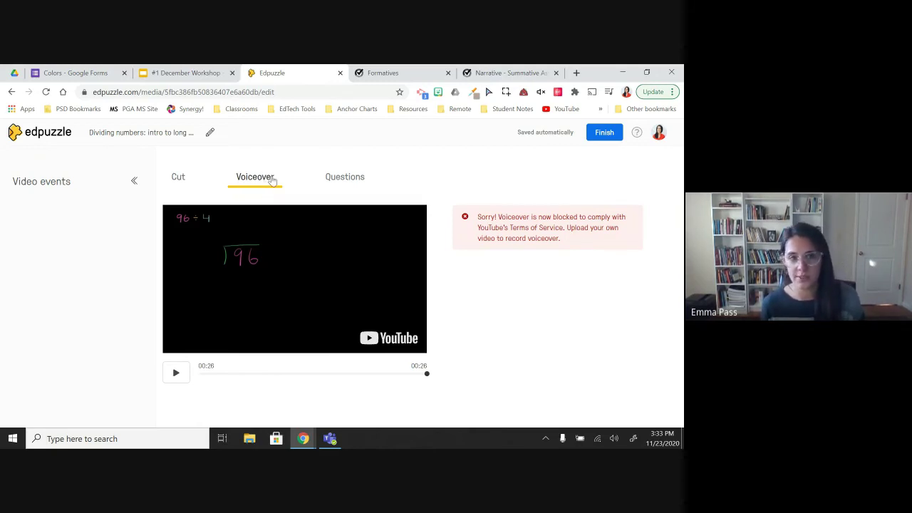
Step: Add a multiple-choice question at 00:01 of the video asking "What are we learning?"
left_click(356, 180)
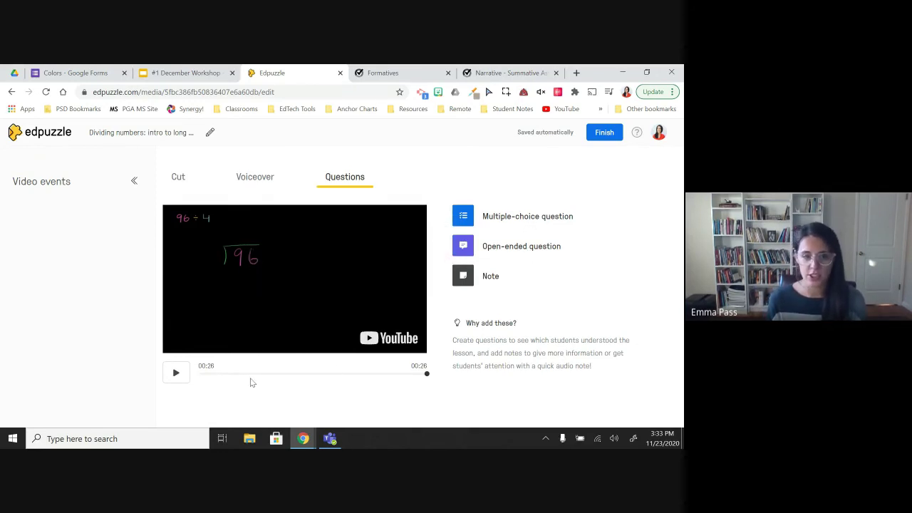
left_click(176, 372)
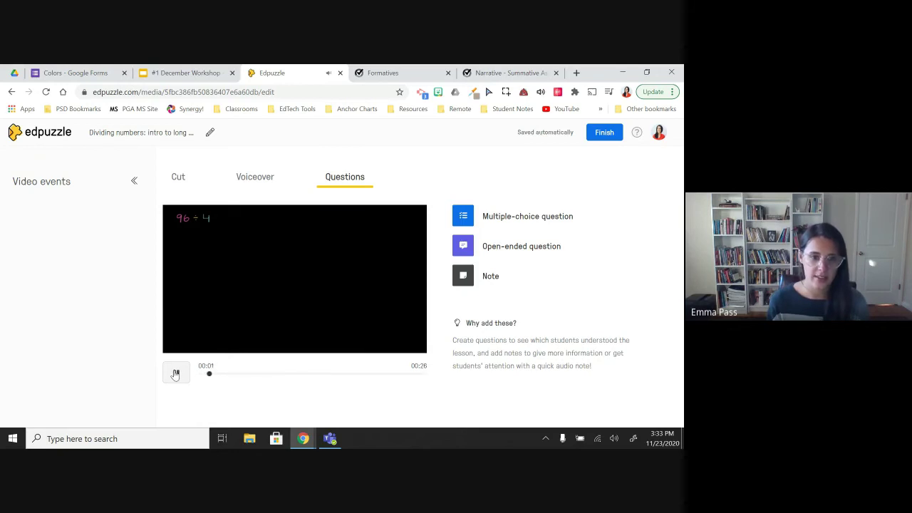
left_click(176, 373)
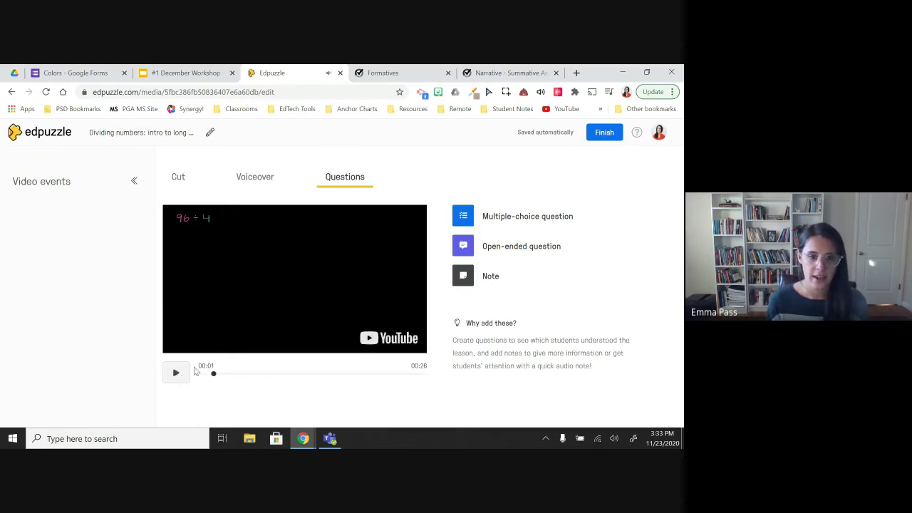
left_click(513, 221)
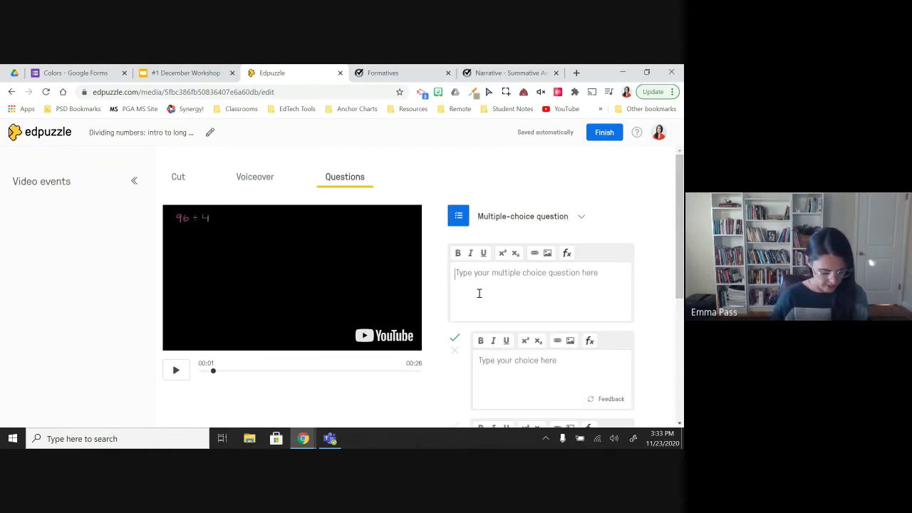
type("What are we ")
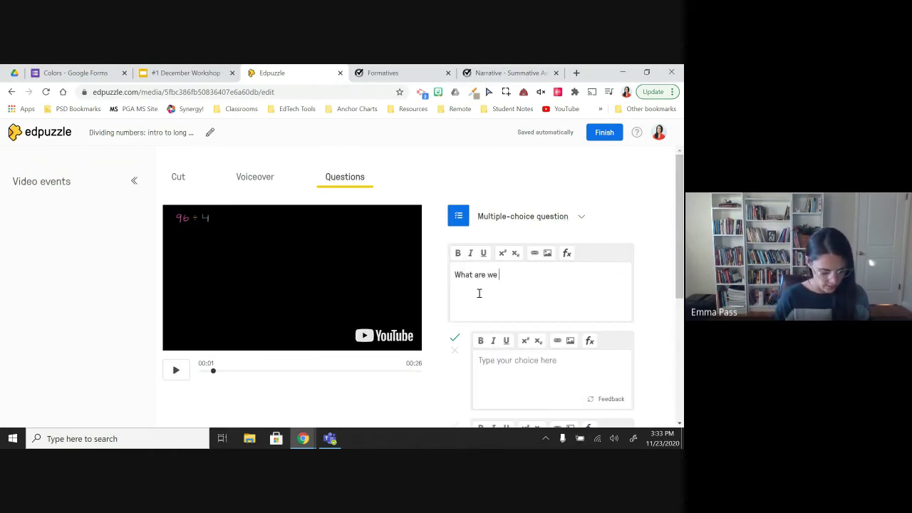
type("learning?")
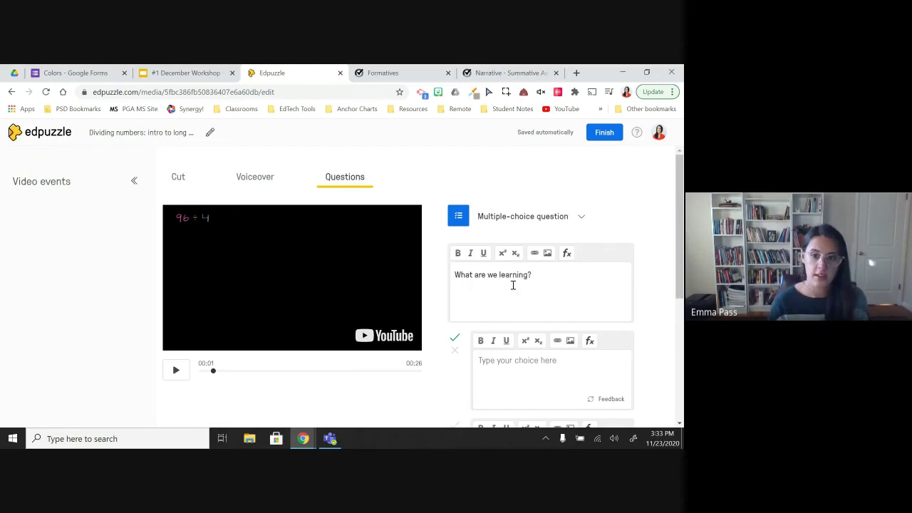
Step: Enter "division" as the correct choice and "multiplication" as the incorrect choice, and save the question
scroll(523, 342, "down", 2)
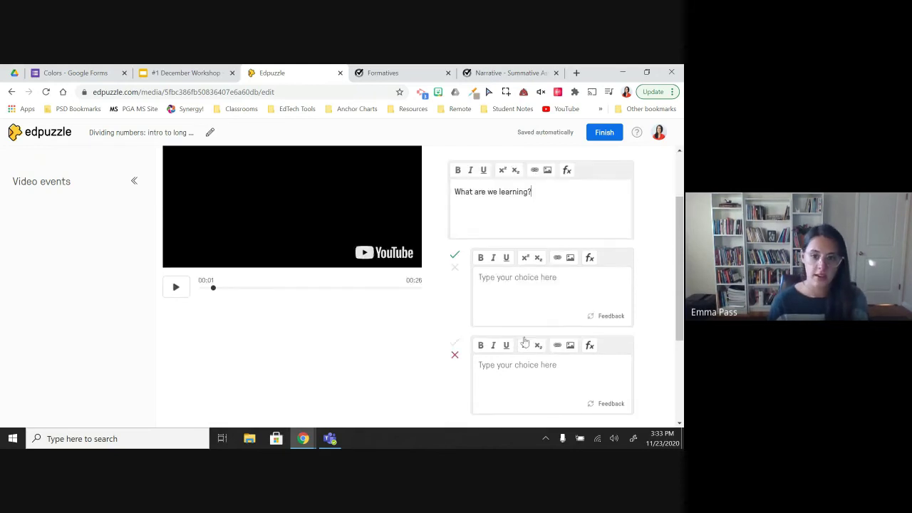
left_click(515, 275)
type("division")
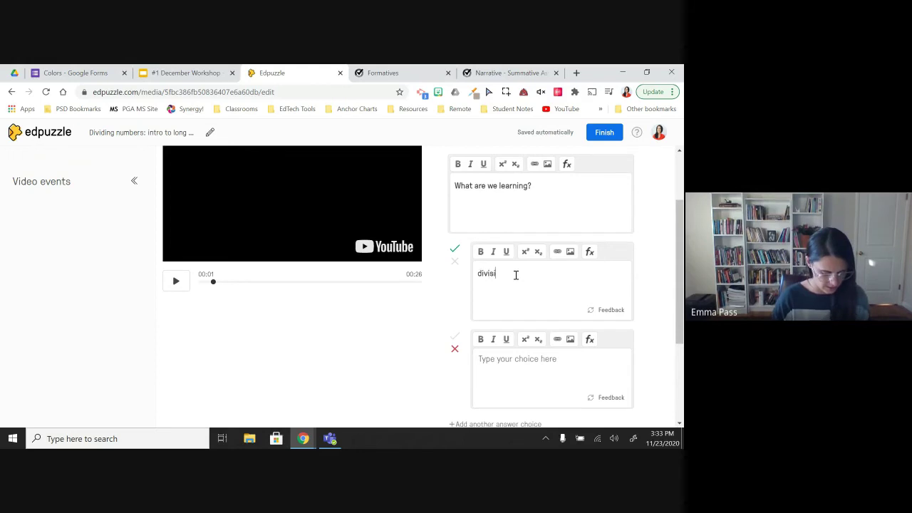
left_click(510, 364)
type("multiplication")
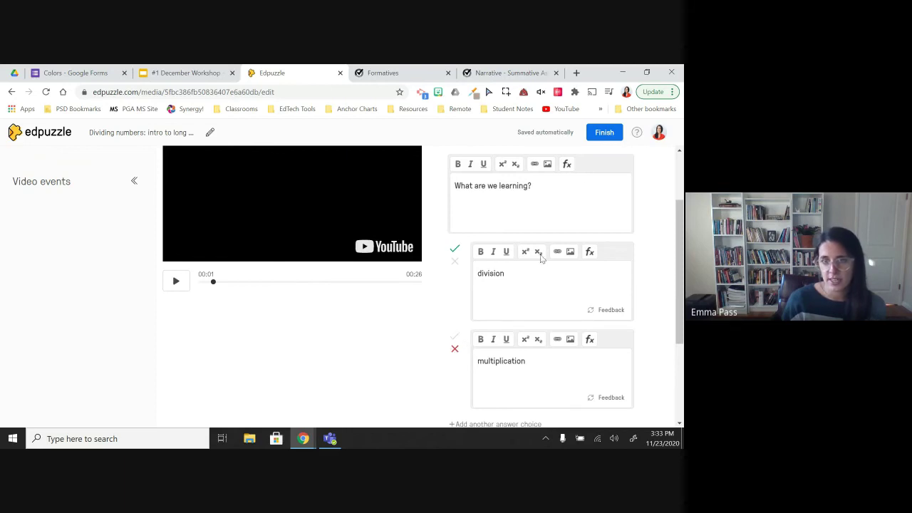
scroll(577, 193, "down", 3)
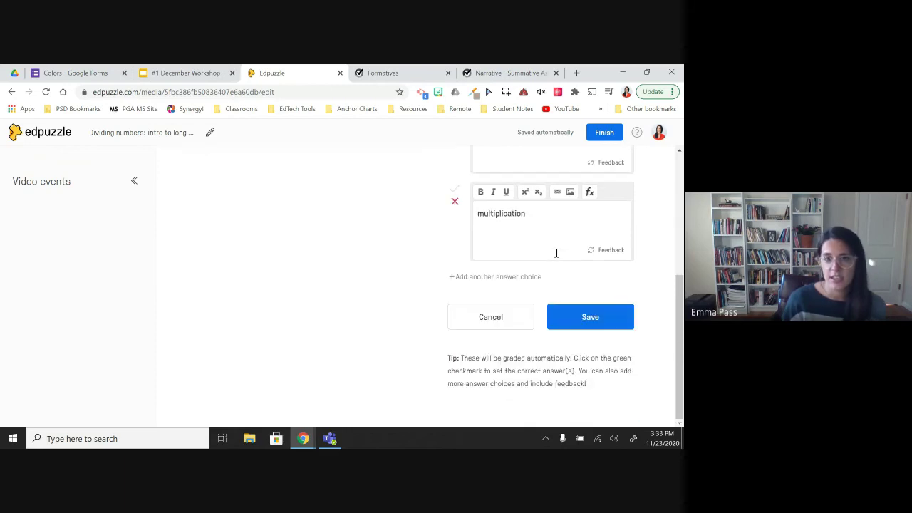
left_click(602, 321)
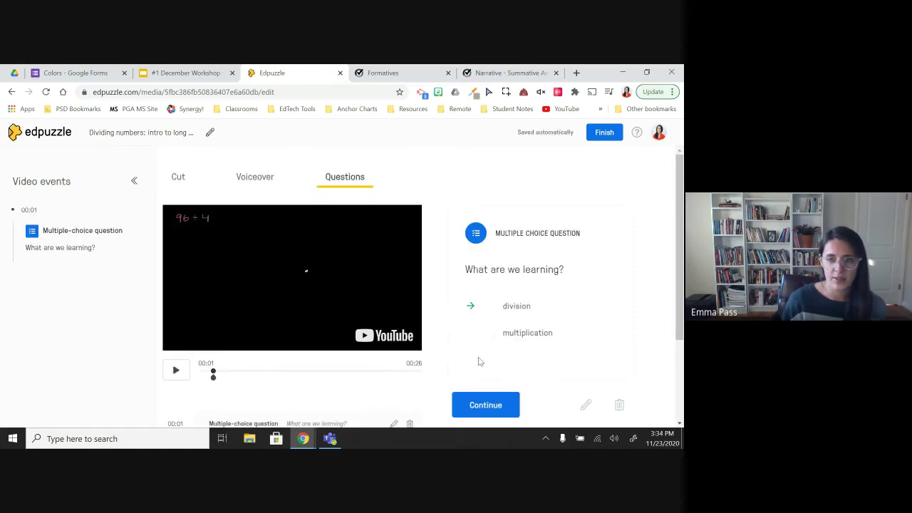
Step: Play the video on to 00:02, pause it, and finish editing the video lesson
left_click(176, 372)
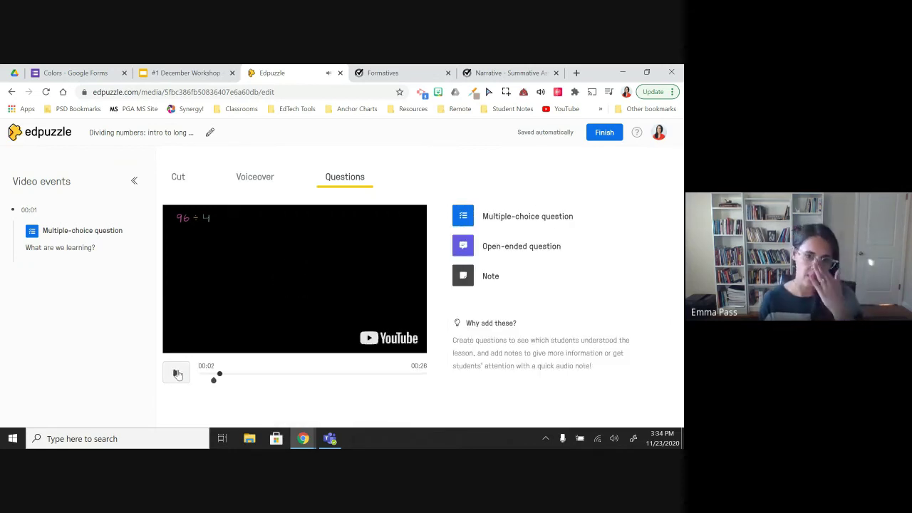
left_click(177, 374)
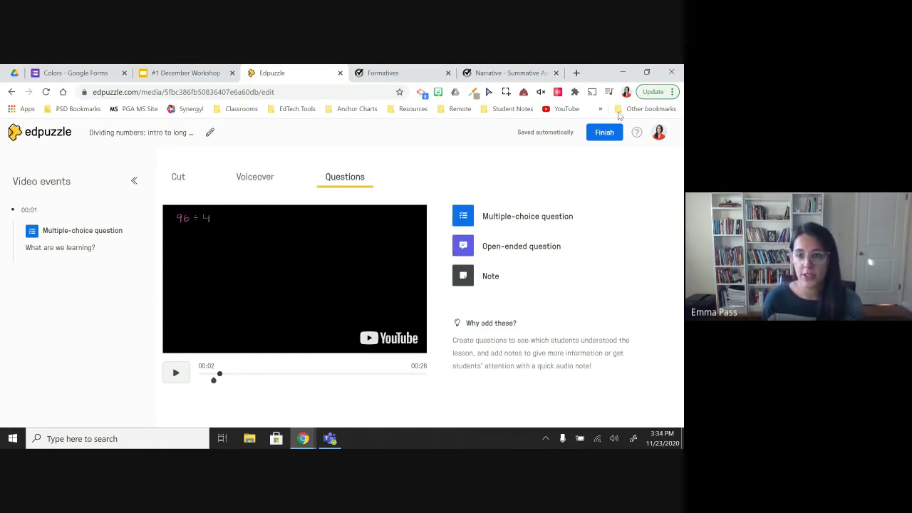
left_click(605, 133)
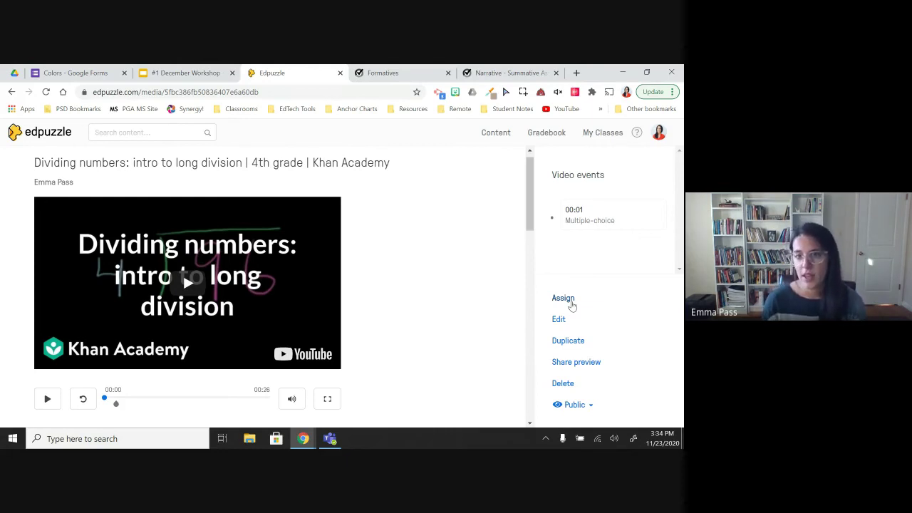
Step: Copy the video's preview link for colleagues and open it in a new tab of the incognito browser window
left_click(587, 366)
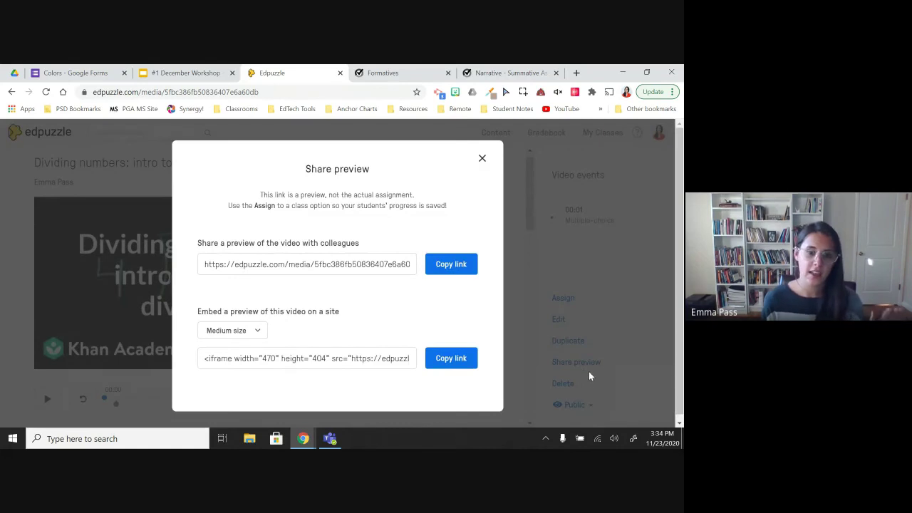
left_click(448, 271)
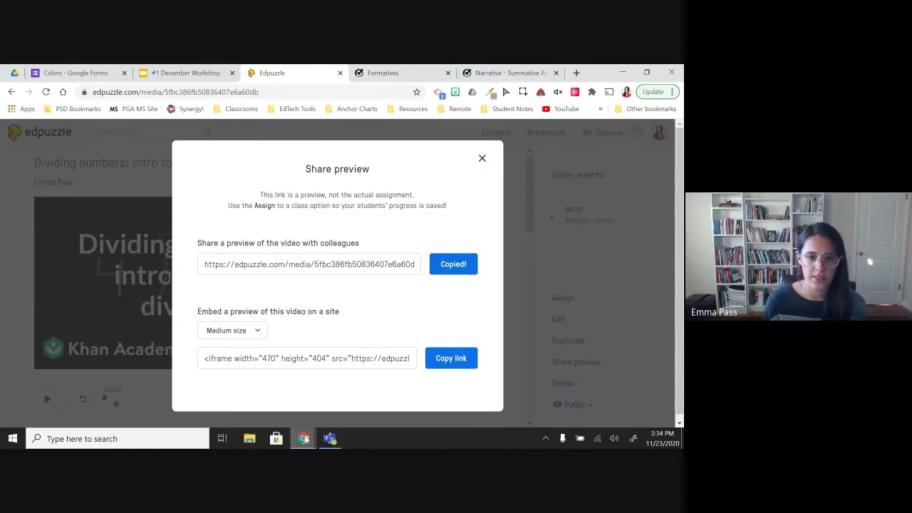
mouse_move(313, 436)
left_click(316, 400)
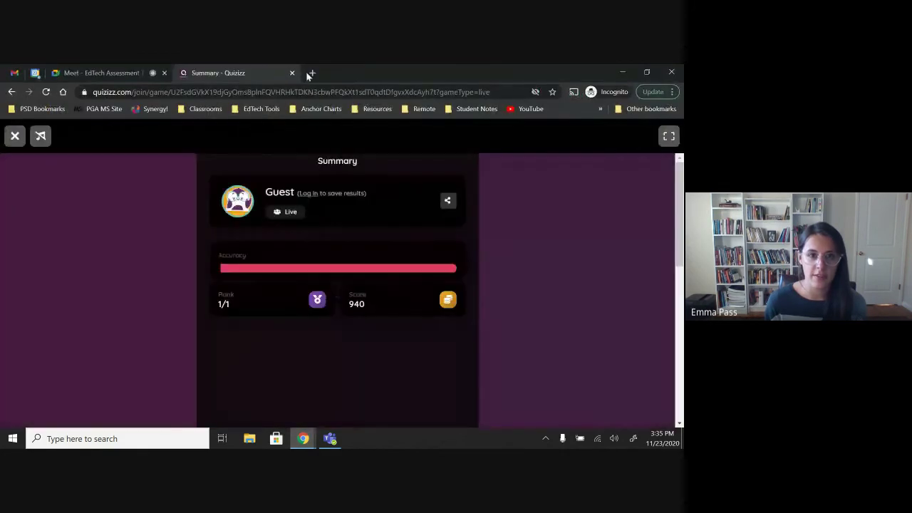
left_click(305, 71)
key("ctrl+v")
key("Return")
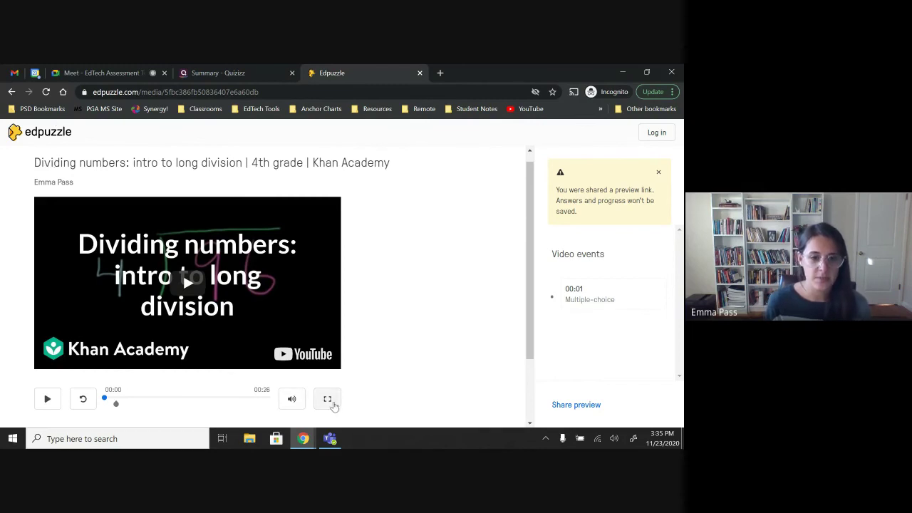
Step: Try the shared preview in full screen, submitting "division" as the answer and continuing the video briefly before pausing and leaving full screen
left_click(328, 399)
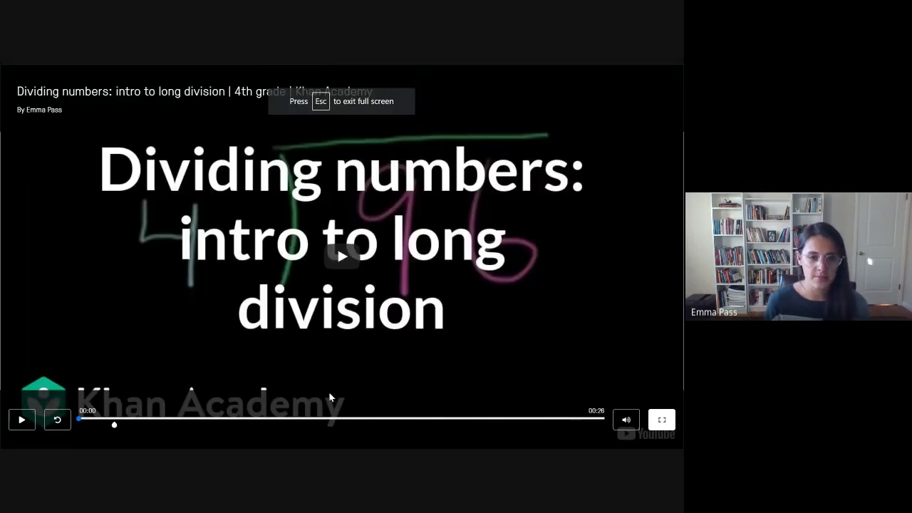
left_click(349, 260)
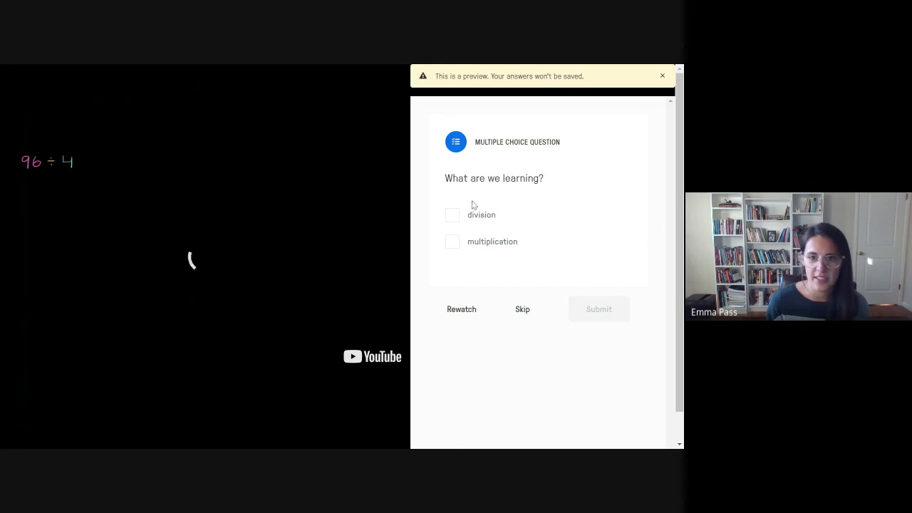
left_click(451, 216)
left_click(604, 314)
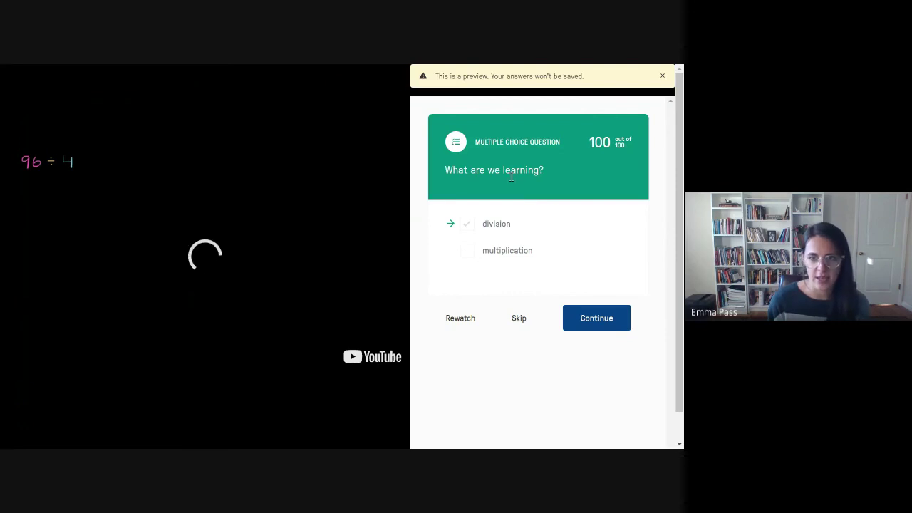
left_click(623, 324)
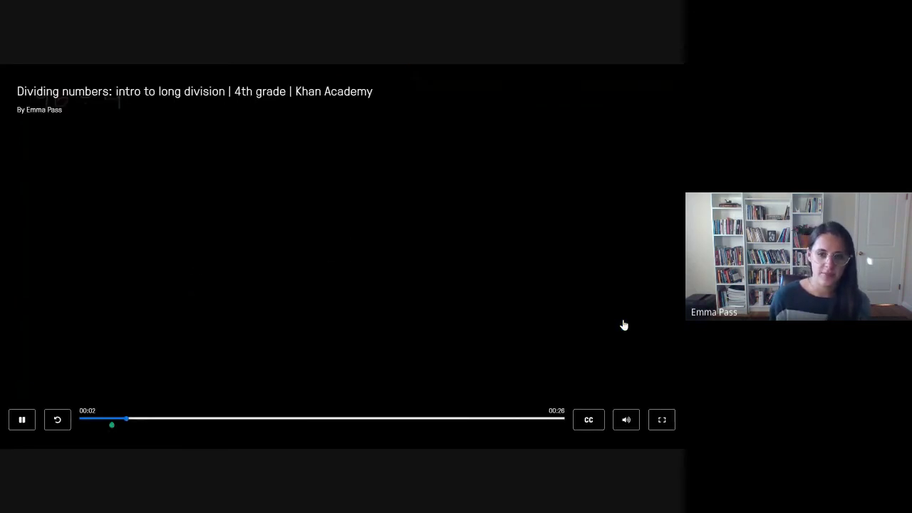
left_click(22, 420)
key("Escape")
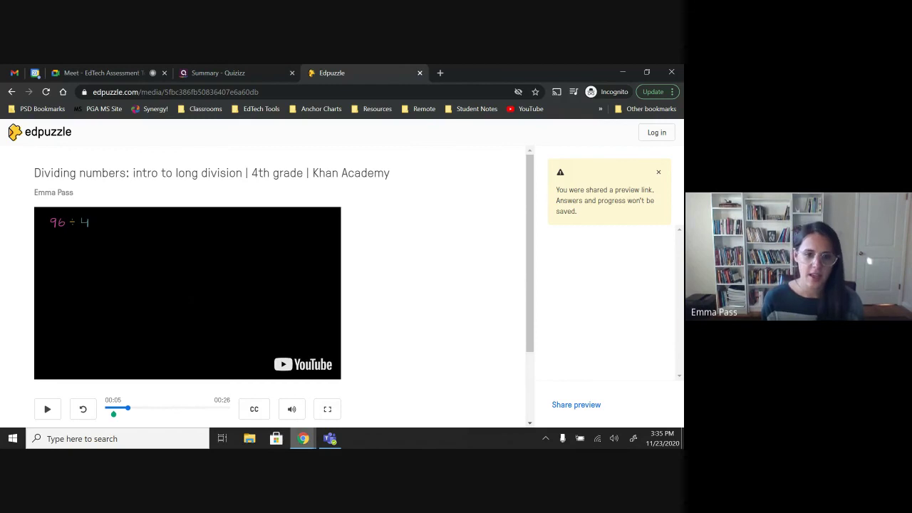
Step: Return to the browser window with the teacher's view of the video and close the Share preview dialog
mouse_move(313, 446)
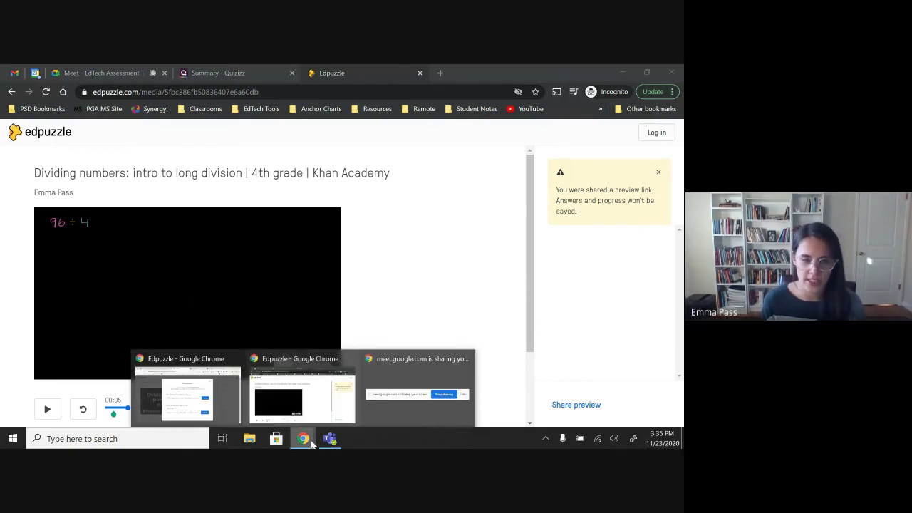
left_click(205, 394)
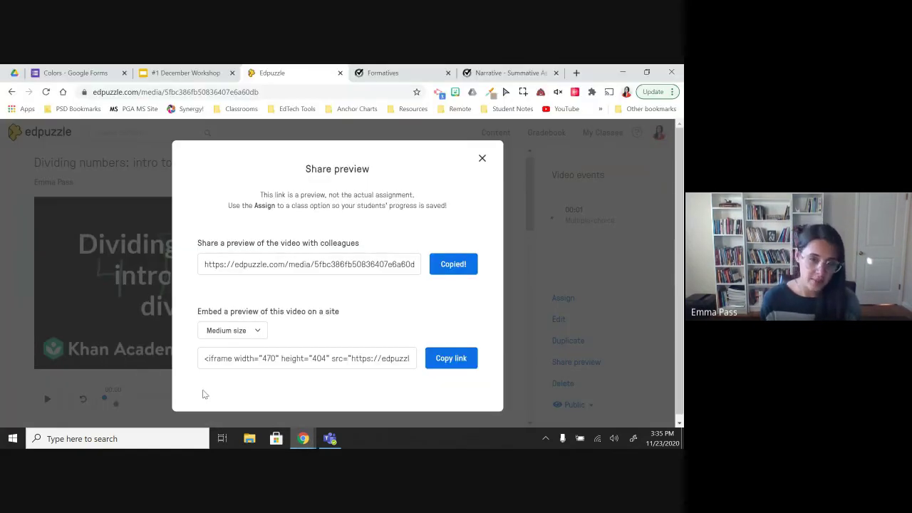
left_click(483, 159)
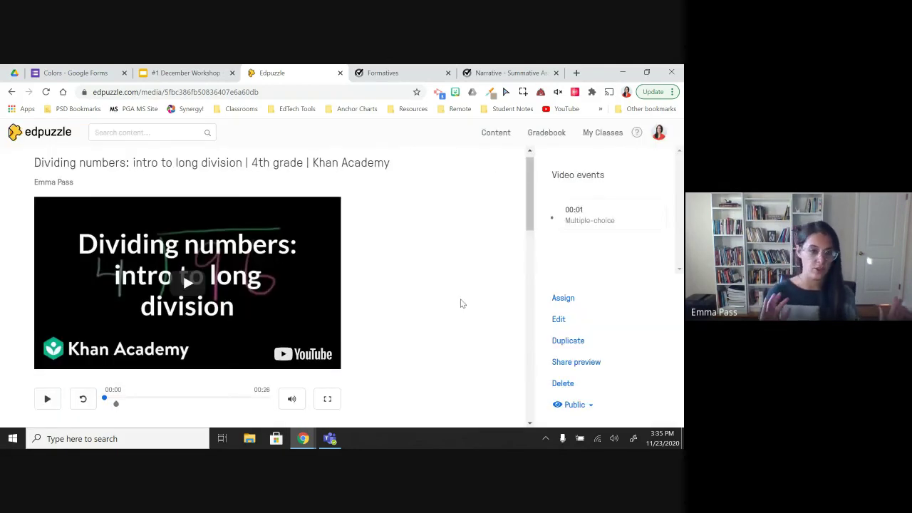